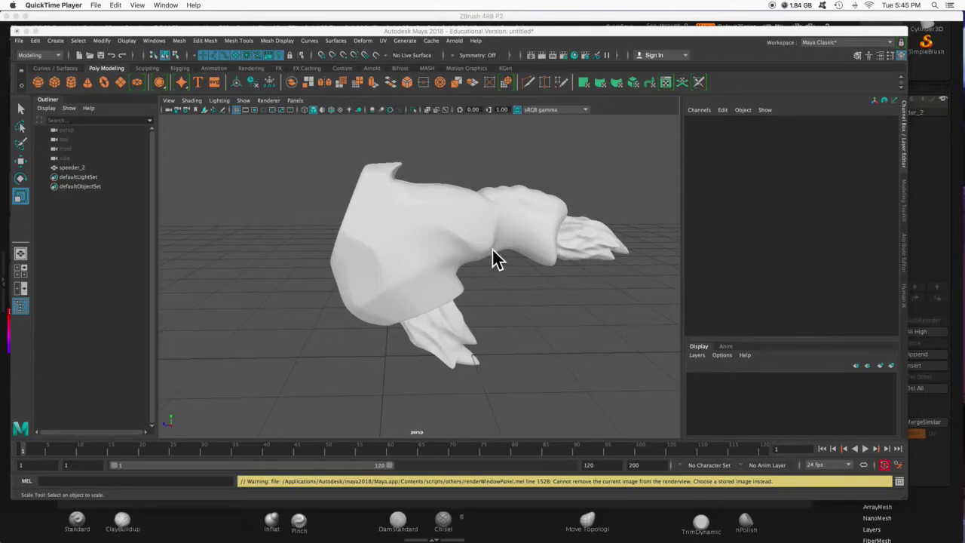
- Tumble the perspective view to a three-quarter angle on the speeder_2 model
{"action": "mouse_move", "coordinate": [548, 334]}
{"action": "left_mouse_down", "text": "alt"}
{"action": "mouse_move", "coordinate": [383, 334]}
{"action": "mouse_move", "coordinate": [641, 333]}
{"action": "mouse_move", "coordinate": [508, 334]}
{"action": "mouse_move", "coordinate": [422, 305]}
{"action": "mouse_move", "coordinate": [570, 320]}
{"action": "mouse_move", "coordinate": [557, 324]}
{"action": "left_mouse_up", "text": "alt"}
{"action": "key", "text": "r"}
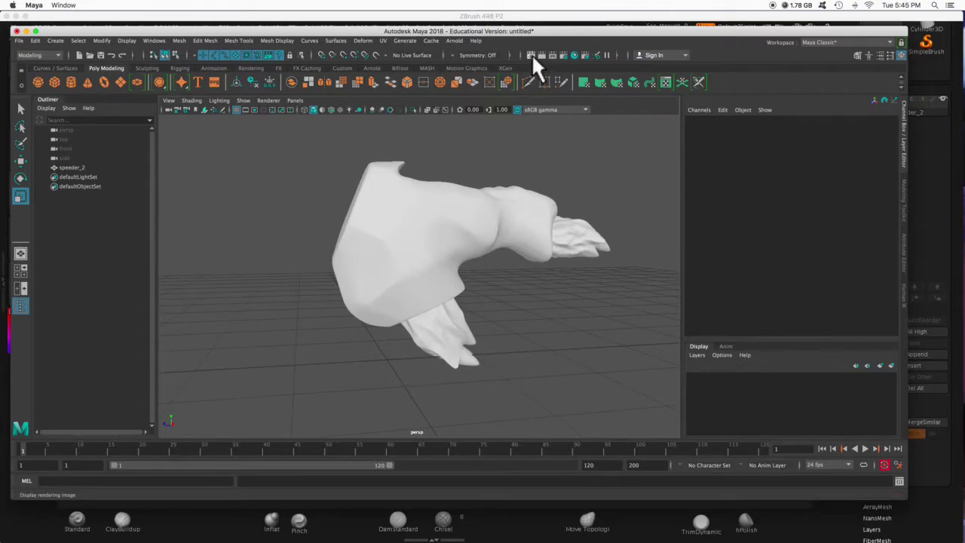
- Render speeder_2 with Maya Software in Render View and keep the white-shaded image
{"action": "left_click", "coordinate": [531, 55]}
{"action": "left_click_drag", "start_coordinate": [194, 148], "coordinate": [209, 102]}
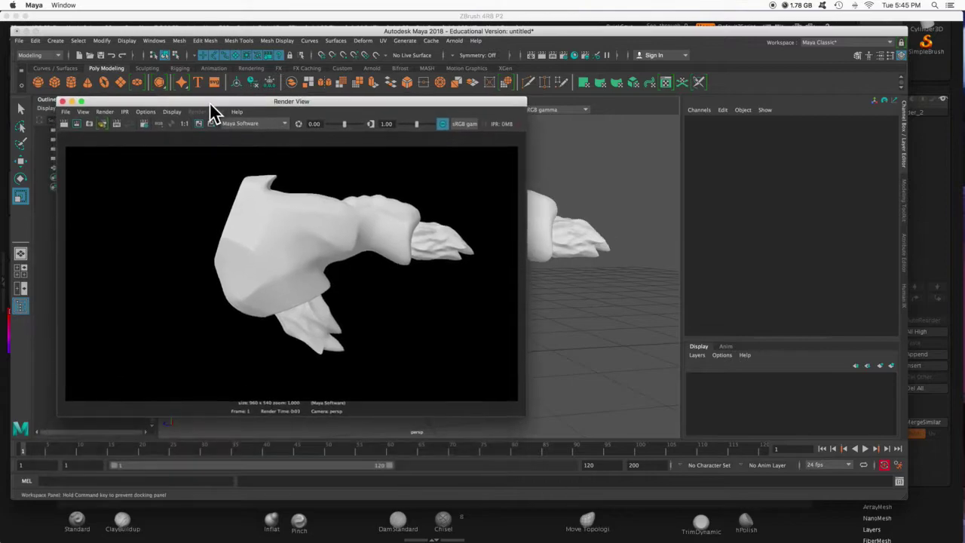
{"action": "left_click", "coordinate": [64, 124]}
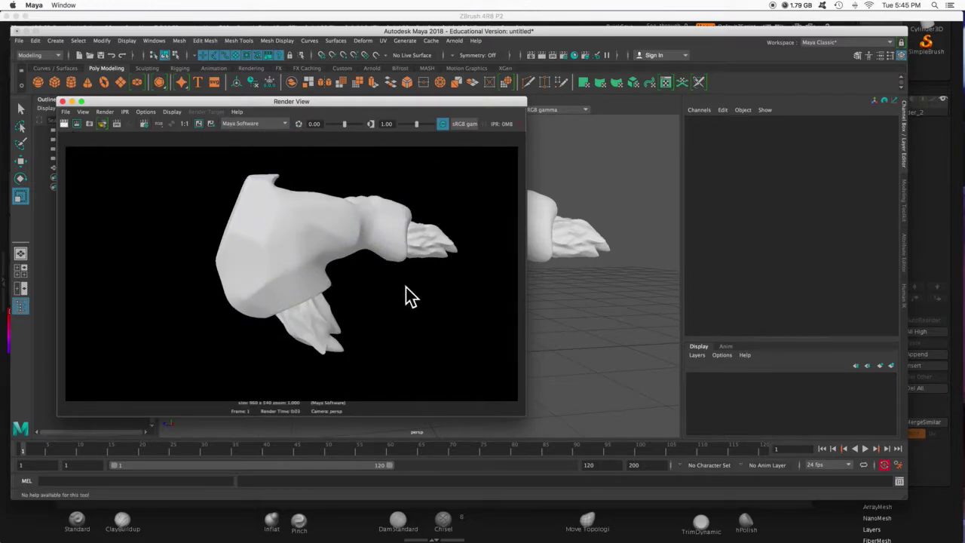
{"action": "left_click", "coordinate": [199, 124]}
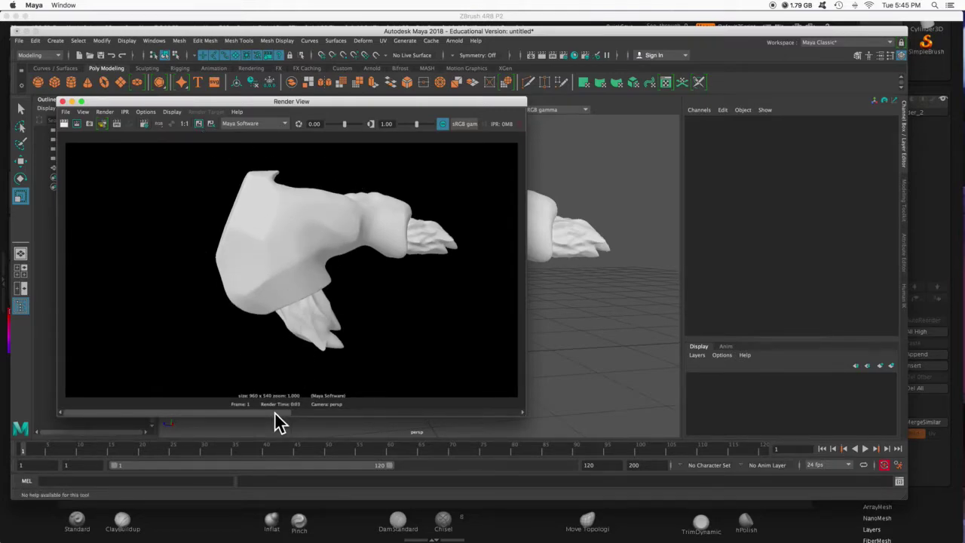
{"action": "mouse_move", "coordinate": [274, 412]}
{"action": "left_mouse_down"}
{"action": "mouse_move", "coordinate": [423, 411]}
{"action": "mouse_move", "coordinate": [210, 406]}
{"action": "mouse_move", "coordinate": [416, 406]}
{"action": "mouse_move", "coordinate": [257, 411]}
{"action": "left_mouse_up"}
{"action": "left_click_drag", "start_coordinate": [315, 100], "coordinate": [345, 200]}
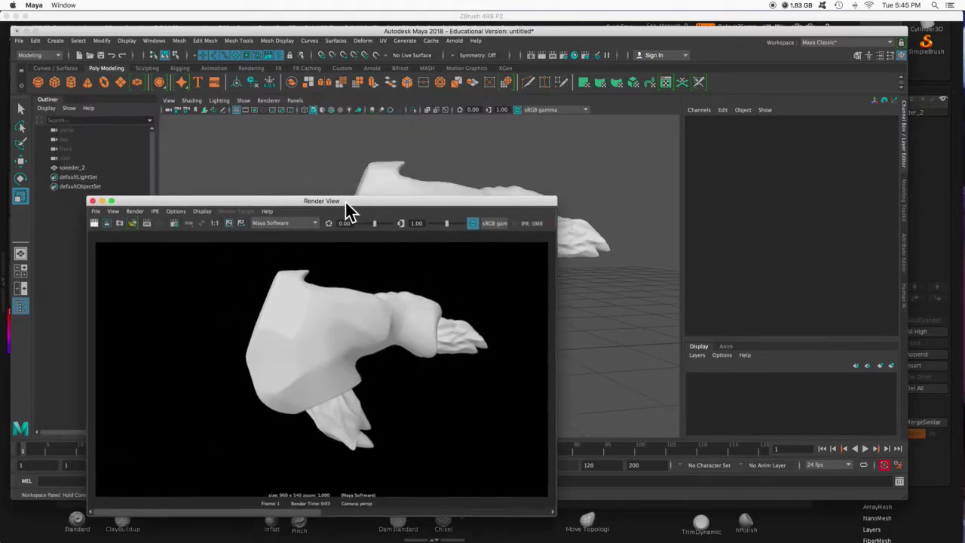
- Switch Render View to the Arnold Renderer and re-render, giving a black frame
{"action": "left_click", "coordinate": [313, 225]}
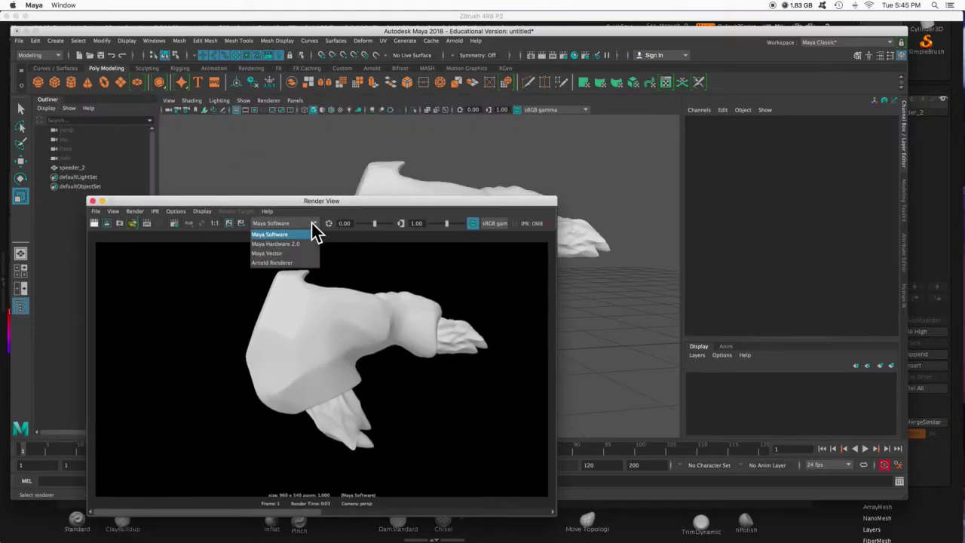
{"action": "left_click", "coordinate": [293, 264]}
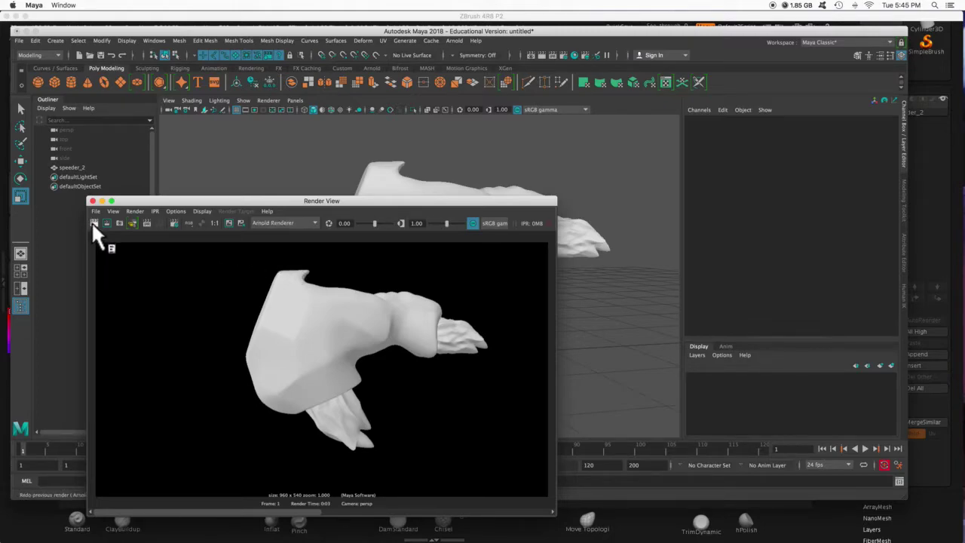
{"action": "left_click", "coordinate": [92, 224]}
{"action": "left_click_drag", "start_coordinate": [332, 202], "coordinate": [302, 181]}
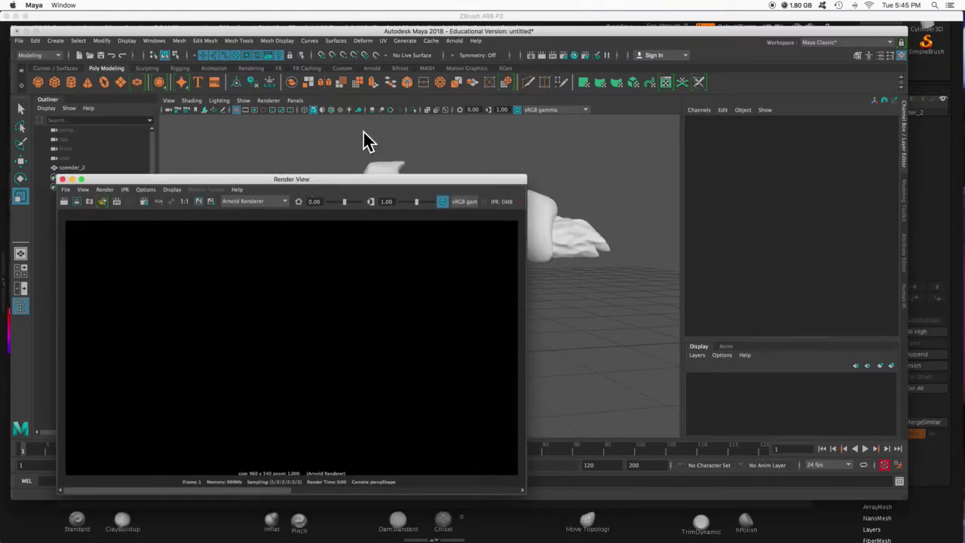
- Open the Create menu, close it without adding anything, and reposition the render window
{"action": "left_click", "coordinate": [56, 41]}
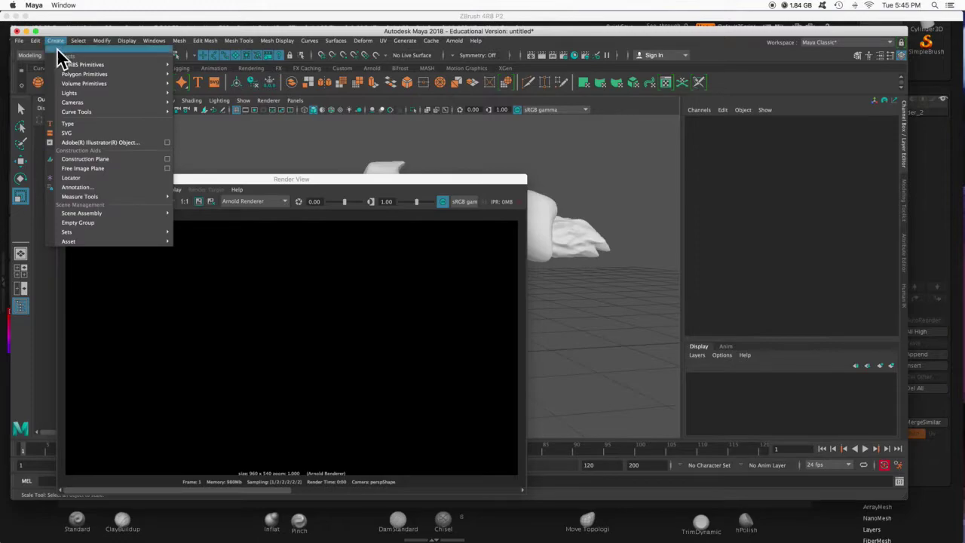
{"action": "mouse_move", "coordinate": [69, 93]}
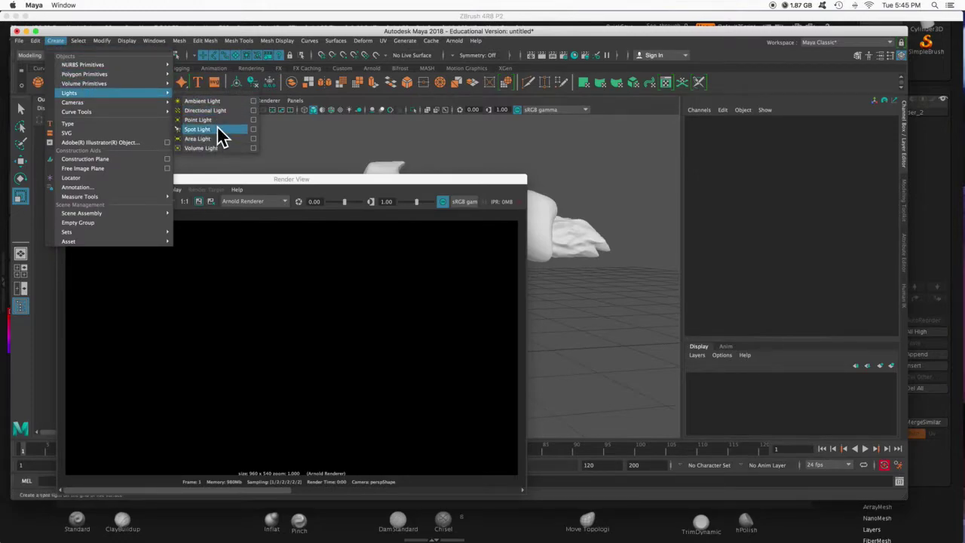
{"action": "left_click", "coordinate": [513, 40]}
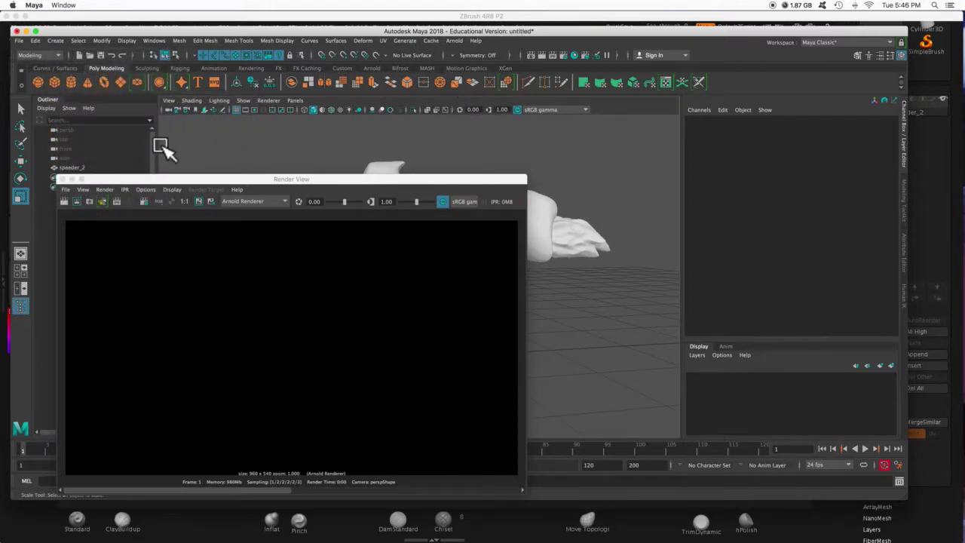
{"action": "left_click_drag", "start_coordinate": [172, 178], "coordinate": [203, 134]}
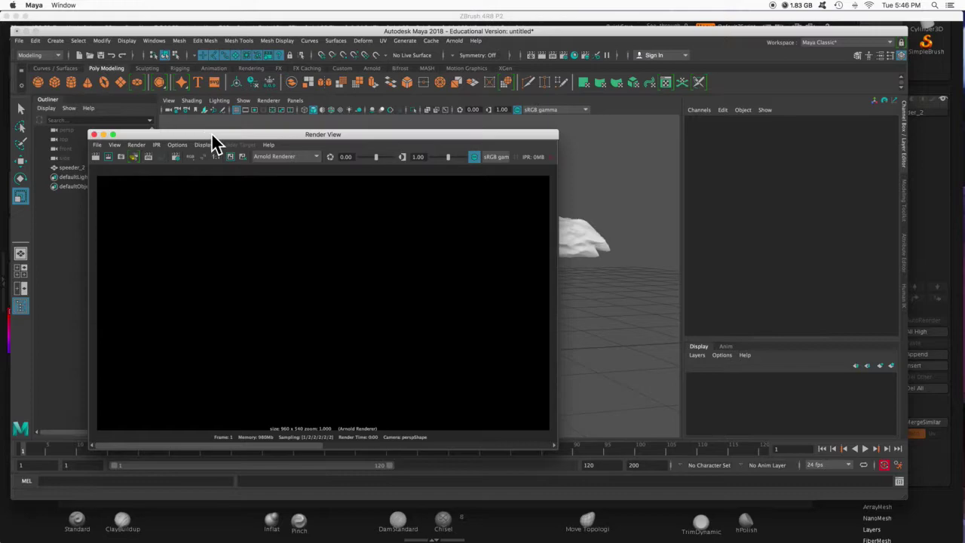
- Add an Arnold Skydome Light (aiSkyDomeLight1) and frame it in the viewport
{"action": "left_click", "coordinate": [456, 40]}
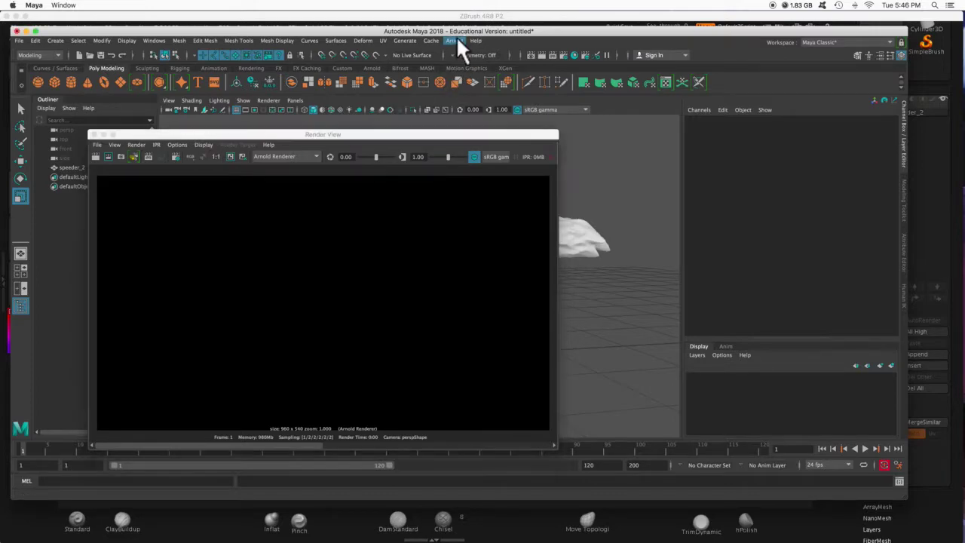
{"action": "mouse_move", "coordinate": [463, 88]}
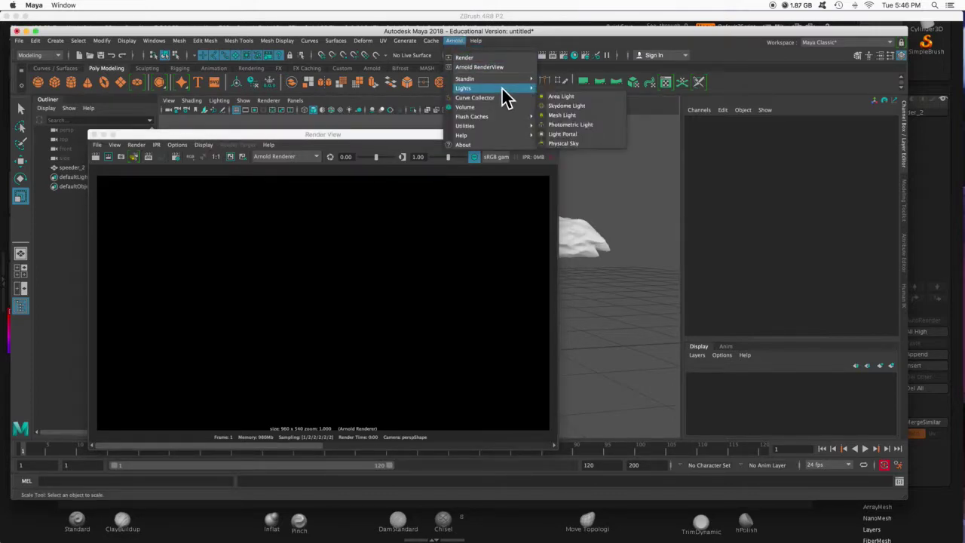
{"action": "left_click", "coordinate": [562, 106]}
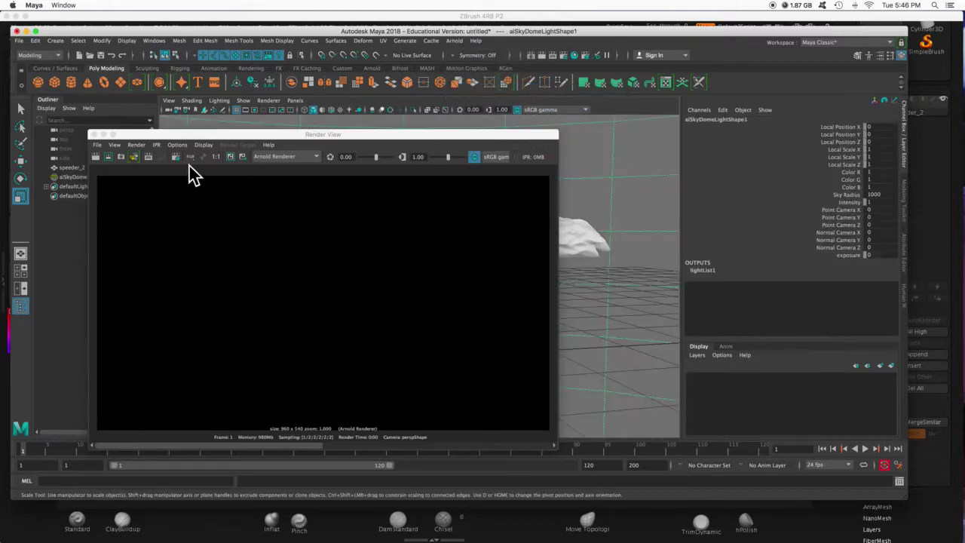
{"action": "left_click_drag", "start_coordinate": [168, 135], "coordinate": [241, 282]}
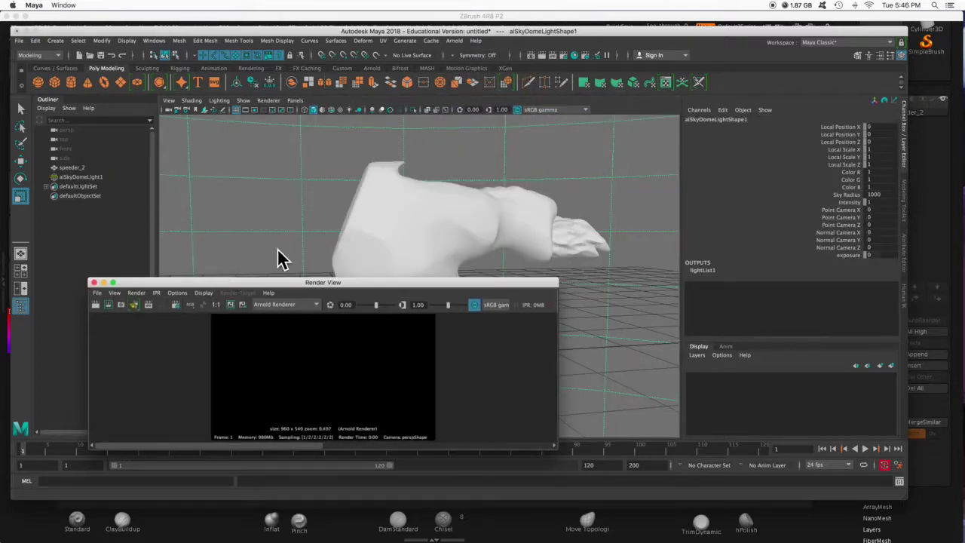
{"action": "key", "text": "f"}
{"action": "key", "text": "r"}
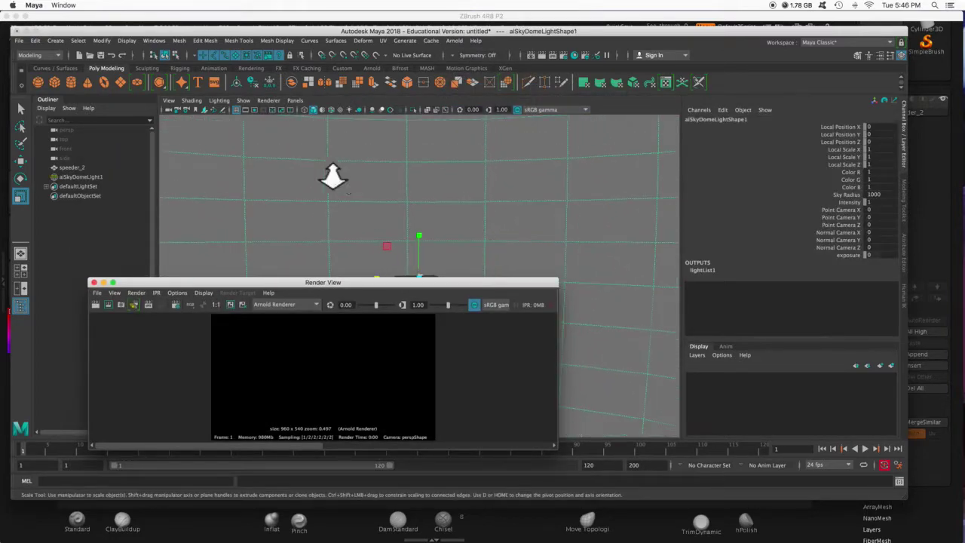
- Zoom the viewport back in and resize the Render View window
{"action": "scroll", "coordinate": [332, 179], "scroll_direction": "down", "scroll_amount": 5}
{"action": "scroll", "coordinate": [332, 178], "scroll_direction": "down", "scroll_amount": 2}
{"action": "scroll", "coordinate": [333, 179], "scroll_direction": "up", "scroll_amount": 6}
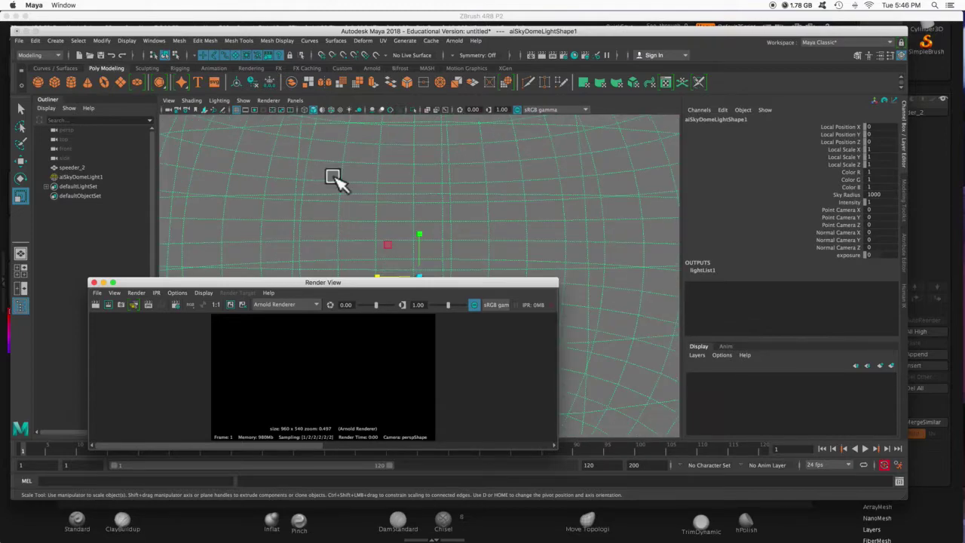
{"action": "scroll", "coordinate": [336, 176], "scroll_direction": "up", "scroll_amount": 2}
{"action": "scroll", "coordinate": [336, 178], "scroll_direction": "up", "scroll_amount": 3}
{"action": "scroll", "coordinate": [337, 181], "scroll_direction": "up", "scroll_amount": 3}
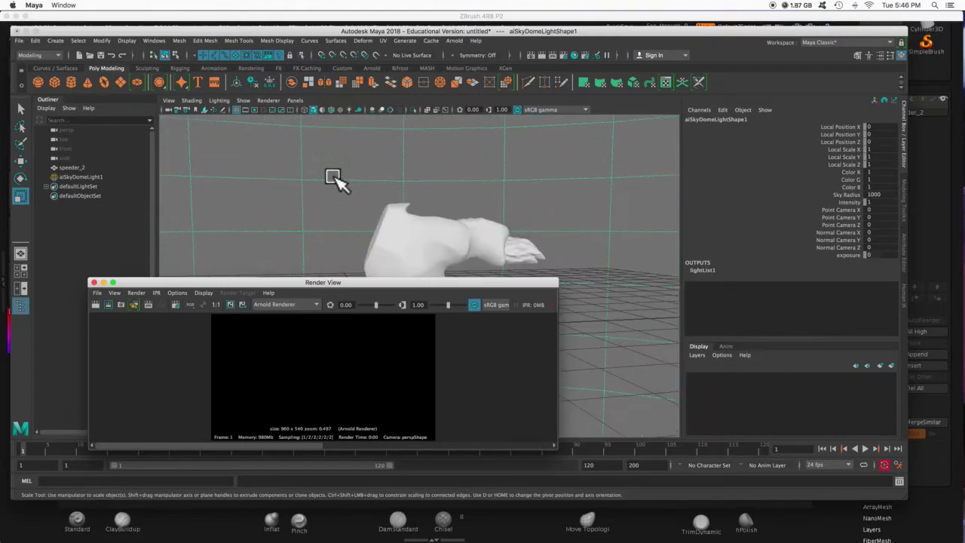
{"action": "mouse_move", "coordinate": [328, 290]}
{"action": "left_mouse_down"}
{"action": "mouse_move", "coordinate": [302, 269]}
{"action": "mouse_move", "coordinate": [305, 231]}
{"action": "left_mouse_up"}
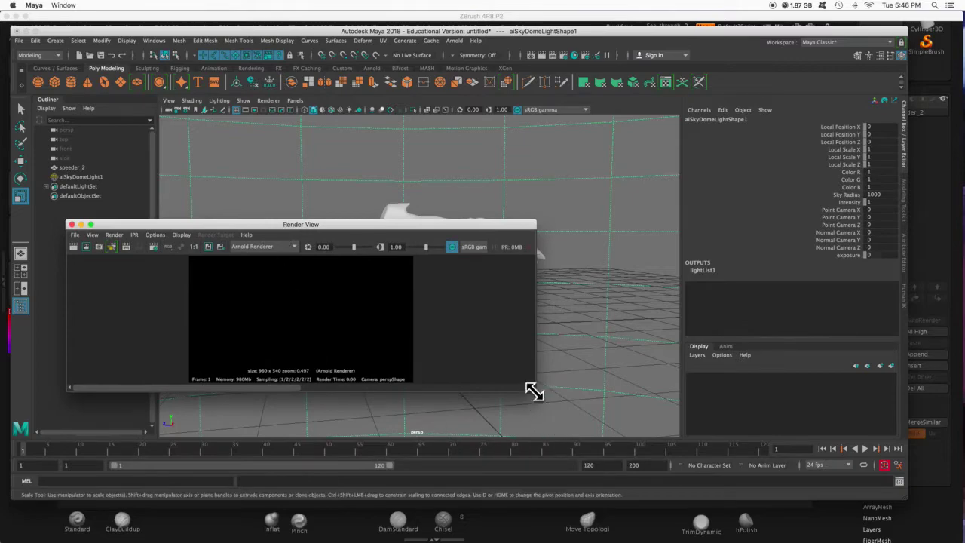
{"action": "left_click_drag", "start_coordinate": [587, 450], "coordinate": [601, 461]}
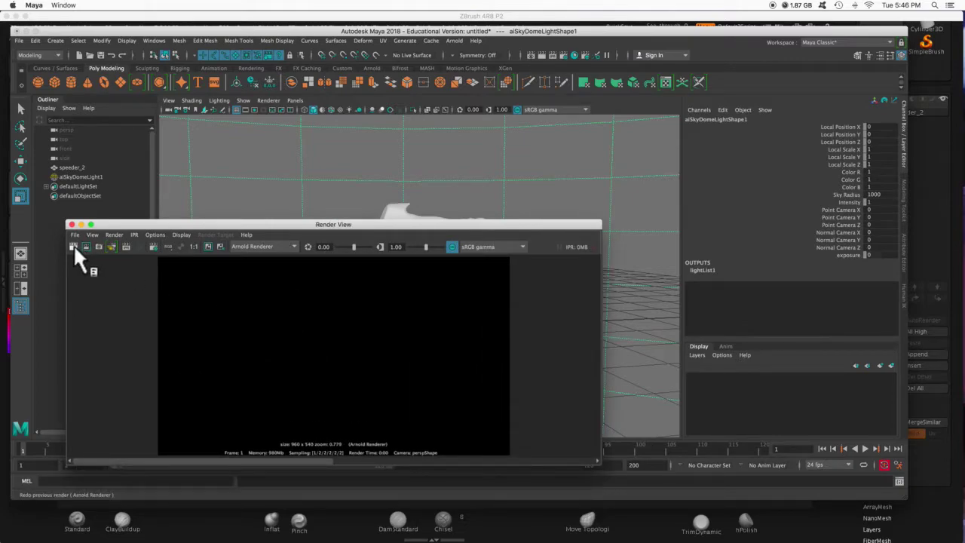
- Render the skydome-lit model in Arnold, showing grey shading against white
{"action": "left_click", "coordinate": [73, 244]}
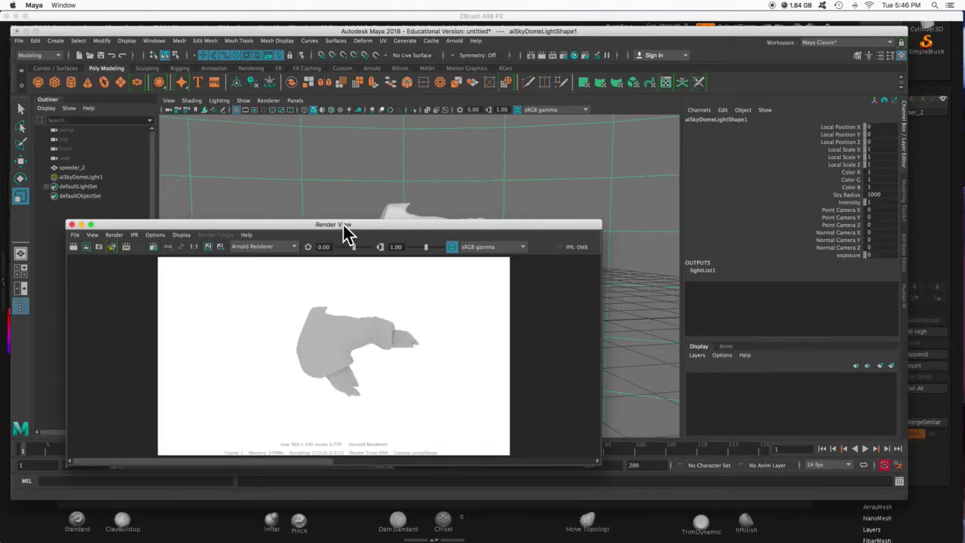
{"action": "left_click_drag", "start_coordinate": [342, 224], "coordinate": [299, 163]}
{"action": "left_click_drag", "start_coordinate": [481, 163], "coordinate": [551, 324]}
- Zoom the viewport closer to the model and render that tighter framing
{"action": "scroll", "coordinate": [476, 237], "scroll_direction": "up", "scroll_amount": 1}
{"action": "scroll", "coordinate": [475, 237], "scroll_direction": "up", "scroll_amount": 5}
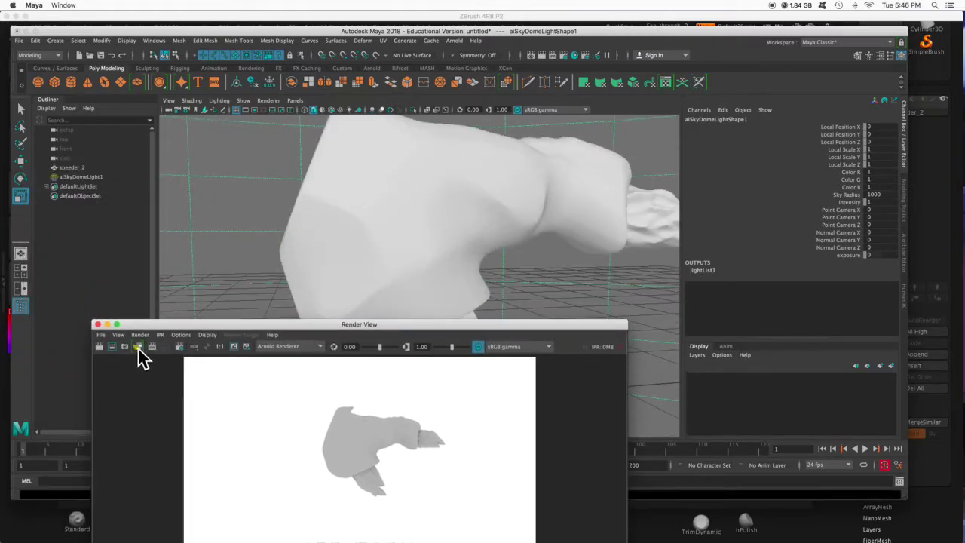
{"action": "left_click", "coordinate": [97, 345]}
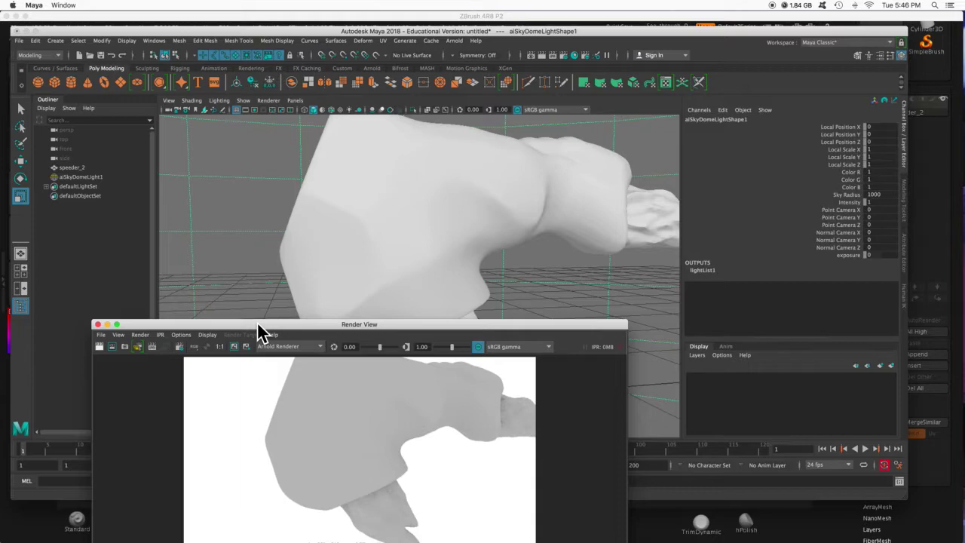
{"action": "left_click_drag", "start_coordinate": [260, 332], "coordinate": [203, 195]}
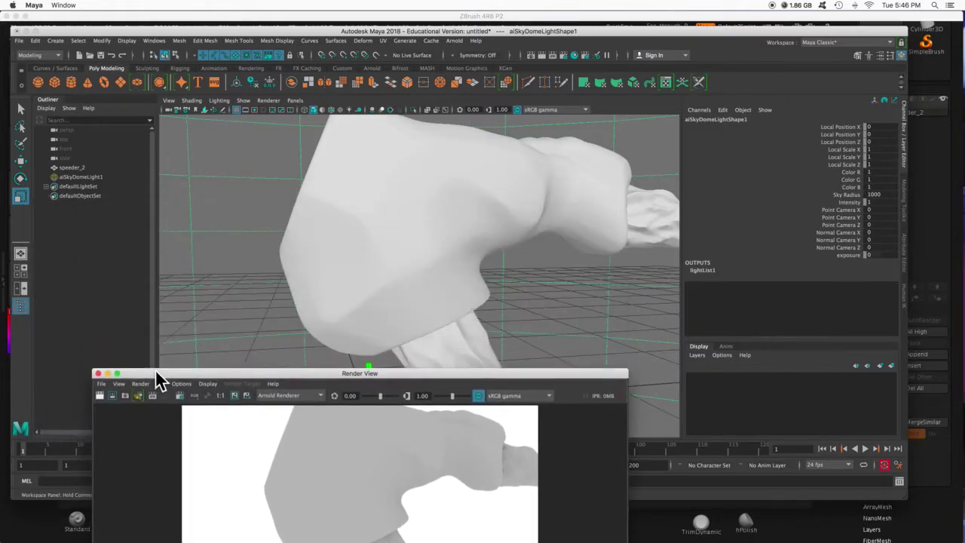
{"action": "left_click_drag", "start_coordinate": [97, 185], "coordinate": [155, 379]}
- Scale the ground plane pPlane1 up to about 7.4
{"action": "key", "text": "r"}
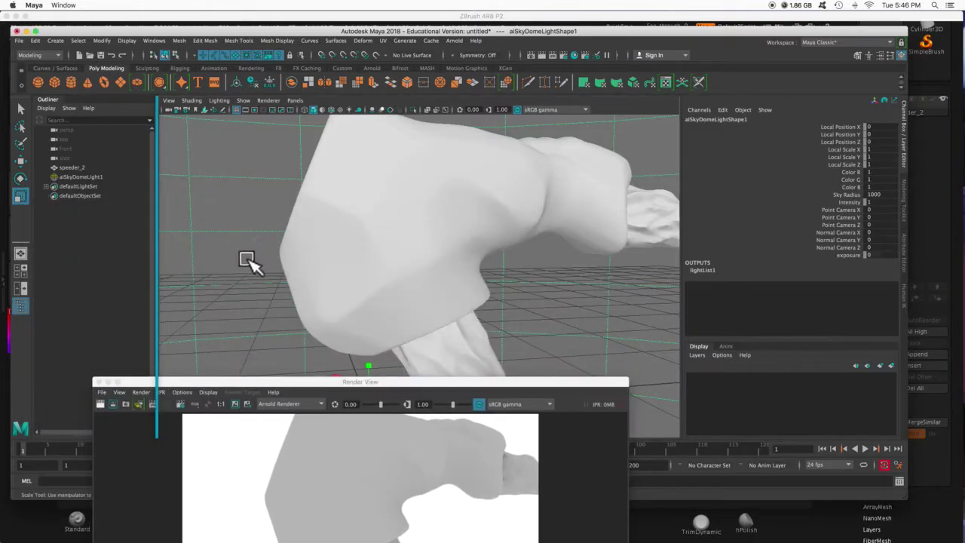
{"action": "left_click_drag", "start_coordinate": [241, 261], "coordinate": [226, 182], "text": "alt"}
{"action": "key", "text": "f"}
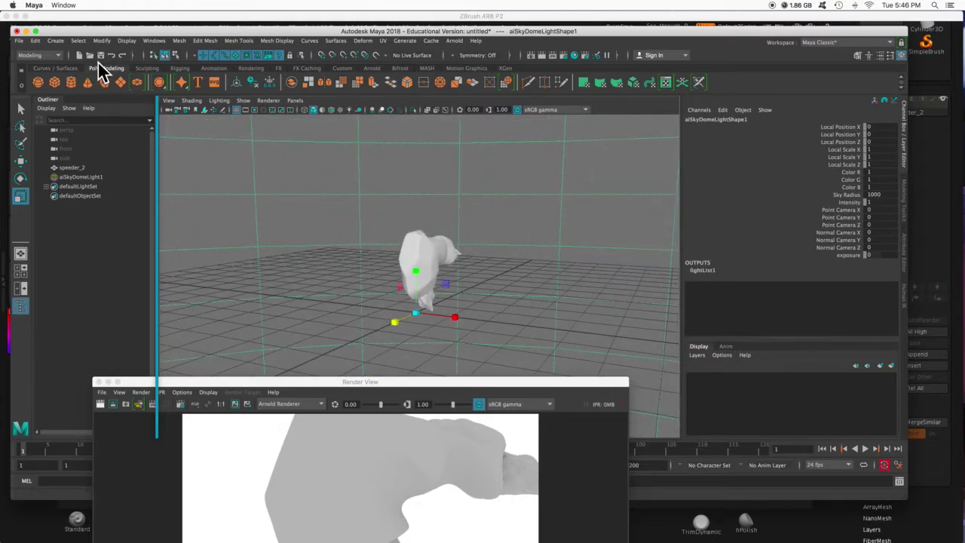
{"action": "right_click_drag", "start_coordinate": [216, 219], "coordinate": [409, 324], "text": "shift"}
{"action": "scroll", "coordinate": [422, 312], "scroll_direction": "down", "scroll_amount": 3}
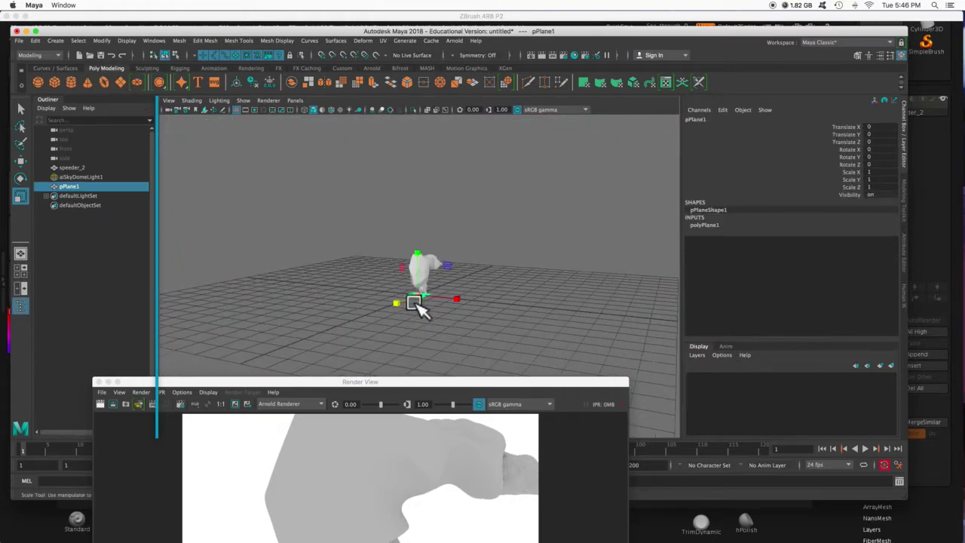
{"action": "scroll", "coordinate": [430, 323], "scroll_direction": "up", "scroll_amount": 5}
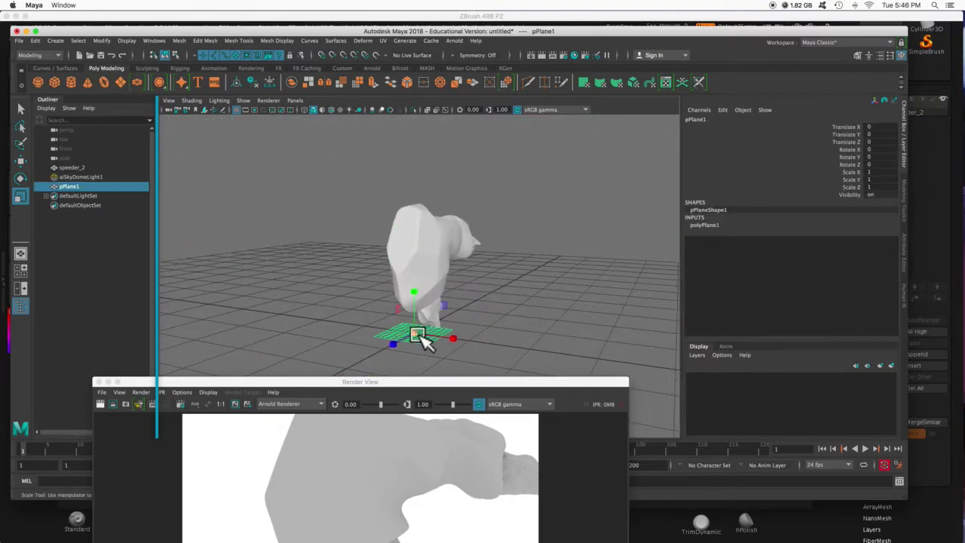
{"action": "left_click_drag", "start_coordinate": [420, 335], "coordinate": [657, 324]}
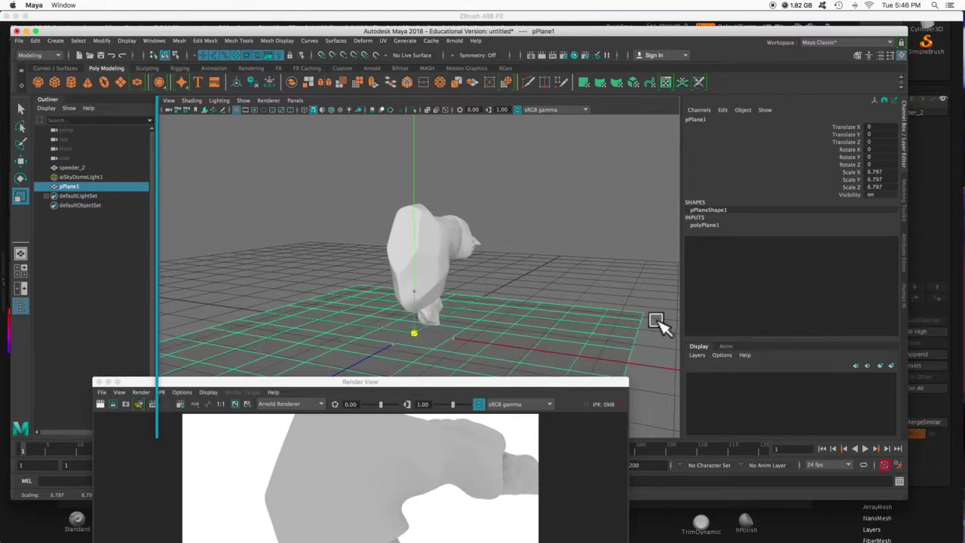
- Lower the ground plane slightly under the model and duplicate it
{"action": "key", "text": "w"}
{"action": "left_click_drag", "start_coordinate": [419, 295], "coordinate": [418, 296]}
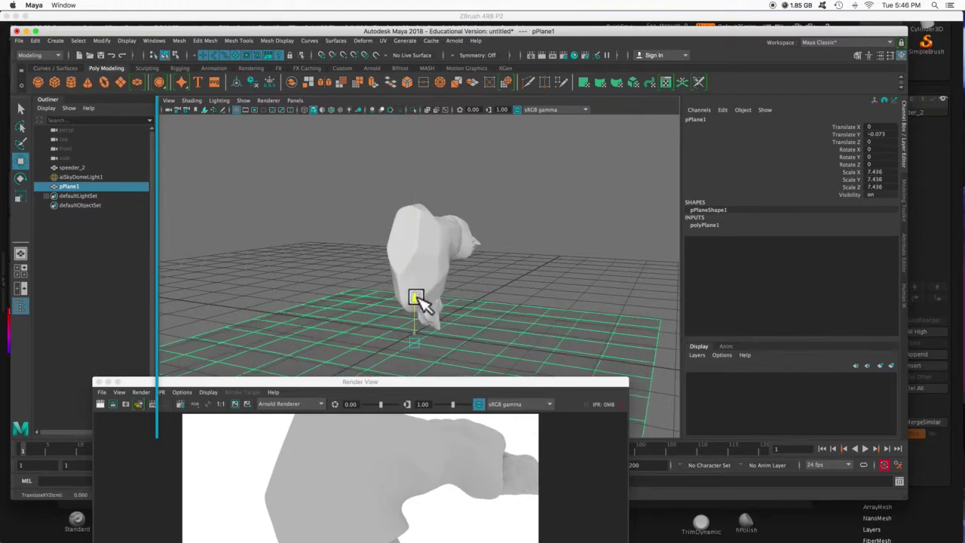
{"action": "key", "text": "ctrl+d"}
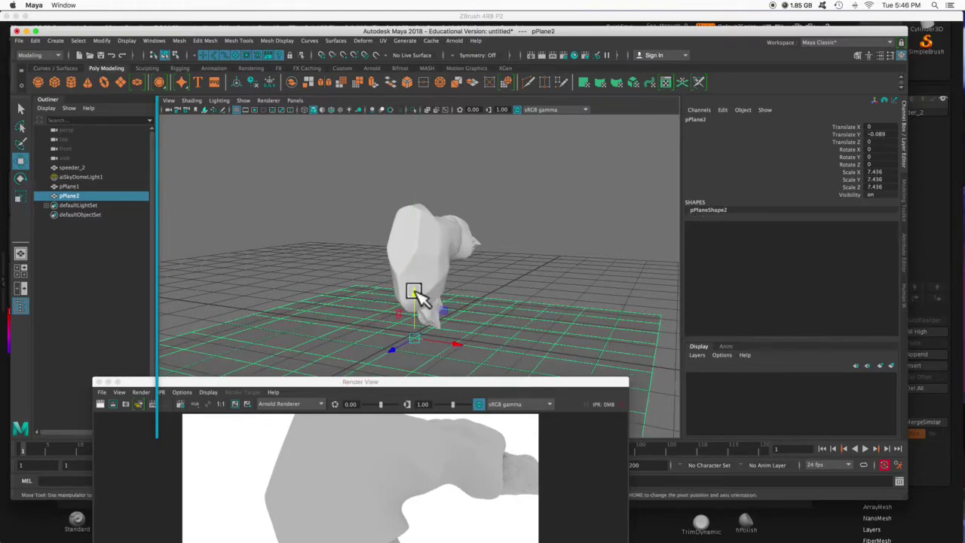
- Stand the duplicate plane upright at Rotate Z -90 and slide it left behind the model
{"action": "key", "text": "e"}
{"action": "left_click_drag", "start_coordinate": [435, 315], "coordinate": [448, 366]}
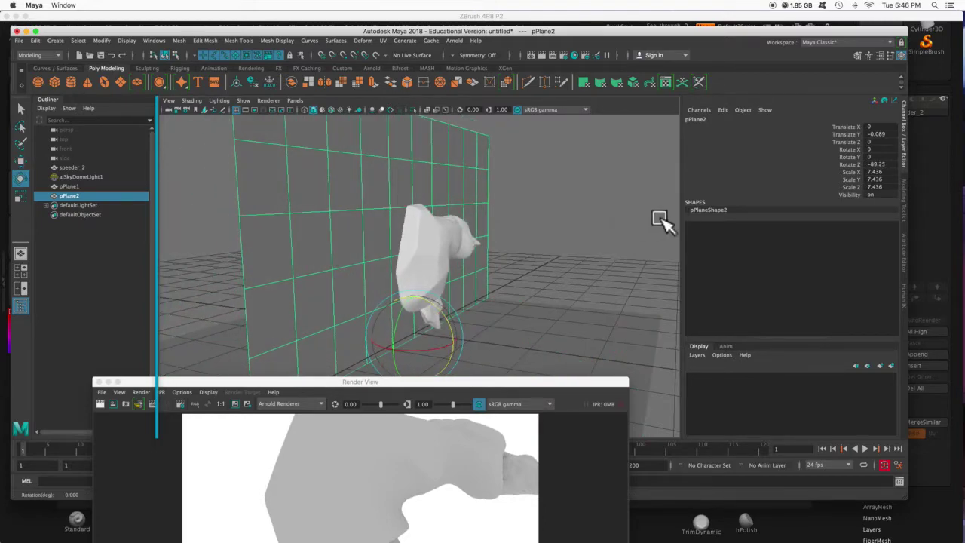
{"action": "double_click", "coordinate": [888, 164]}
{"action": "type", "text": "90"}
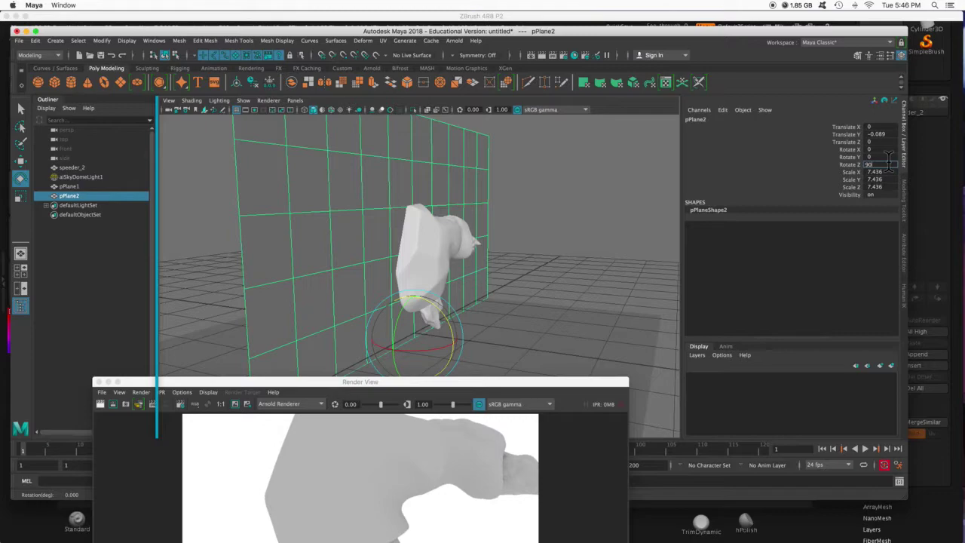
{"action": "key", "text": "Return"}
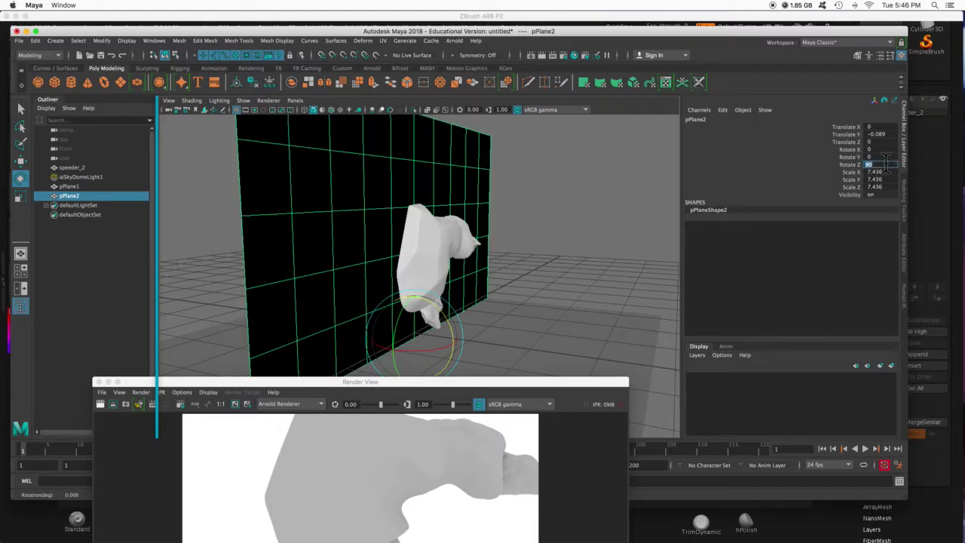
{"action": "type", "text": "-90"}
{"action": "key", "text": "Return"}
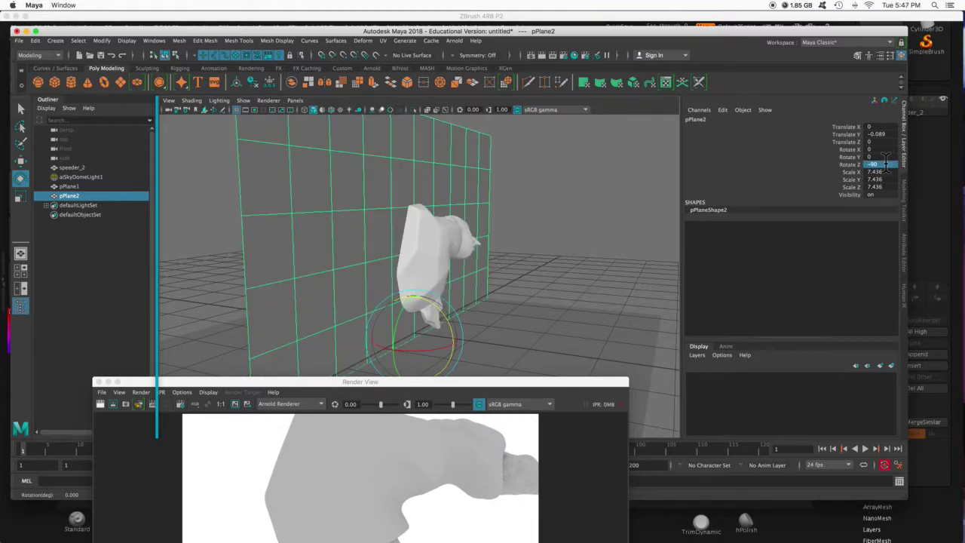
{"action": "key", "text": "w"}
{"action": "left_click_drag", "start_coordinate": [430, 340], "coordinate": [360, 339]}
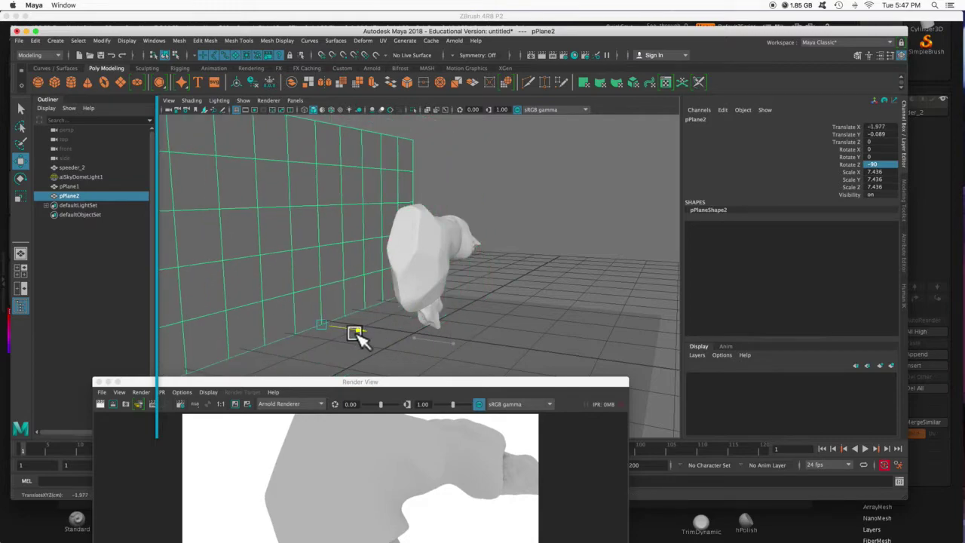
- Stretch the wall wider along Z and lengthen the ground plane along Z
{"action": "key", "text": "r"}
{"action": "left_click_drag", "start_coordinate": [297, 329], "coordinate": [218, 388]}
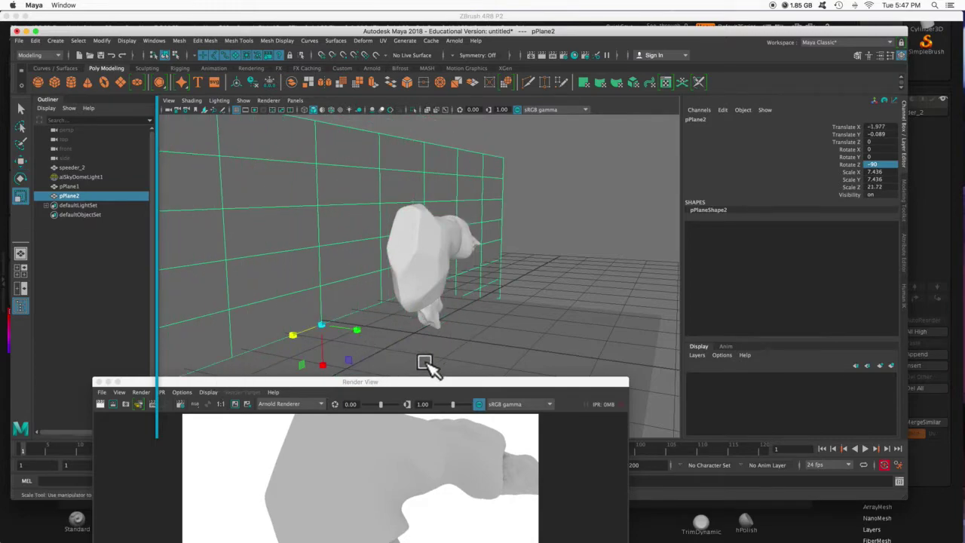
{"action": "left_click", "coordinate": [430, 366]}
{"action": "left_click_drag", "start_coordinate": [394, 344], "coordinate": [349, 392]}
{"action": "left_click_drag", "start_coordinate": [521, 306], "coordinate": [534, 295], "text": "alt"}
{"action": "key", "text": "w"}
{"action": "right_click_drag", "start_coordinate": [535, 295], "coordinate": [519, 259], "text": "alt"}
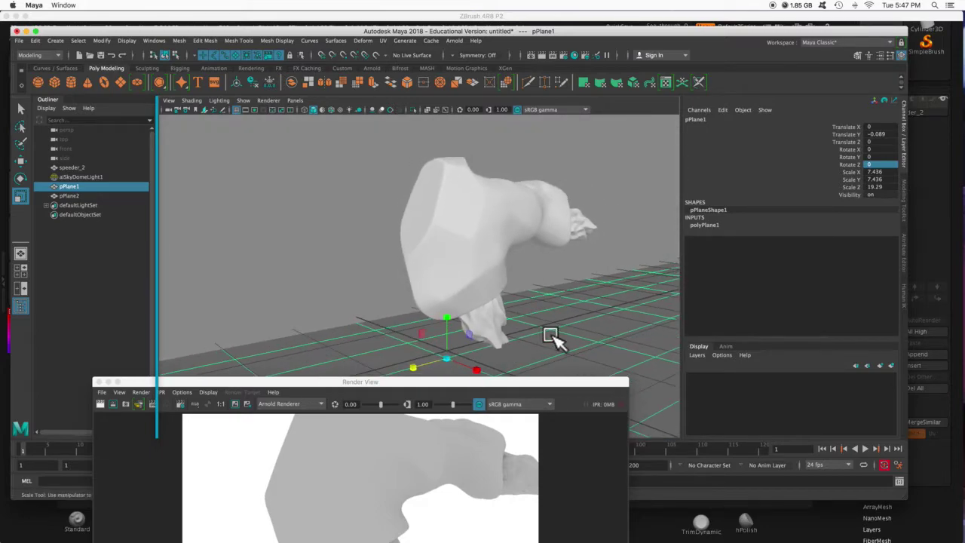
- Nudge the ground plane down, re-render in Arnold, and keep the grainy floor-and-wall image
{"action": "left_click_drag", "start_coordinate": [445, 312], "coordinate": [448, 316]}
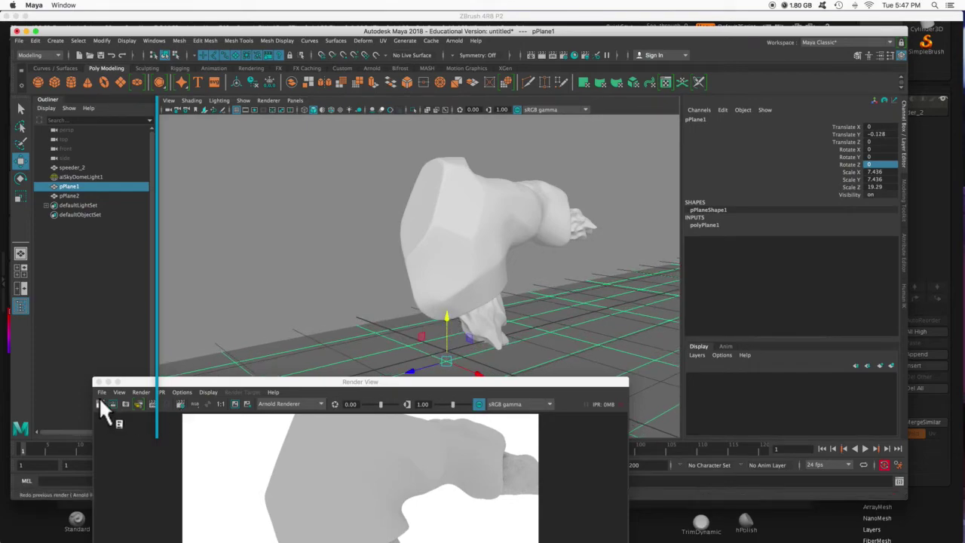
{"action": "left_click_drag", "start_coordinate": [192, 382], "coordinate": [154, 186]}
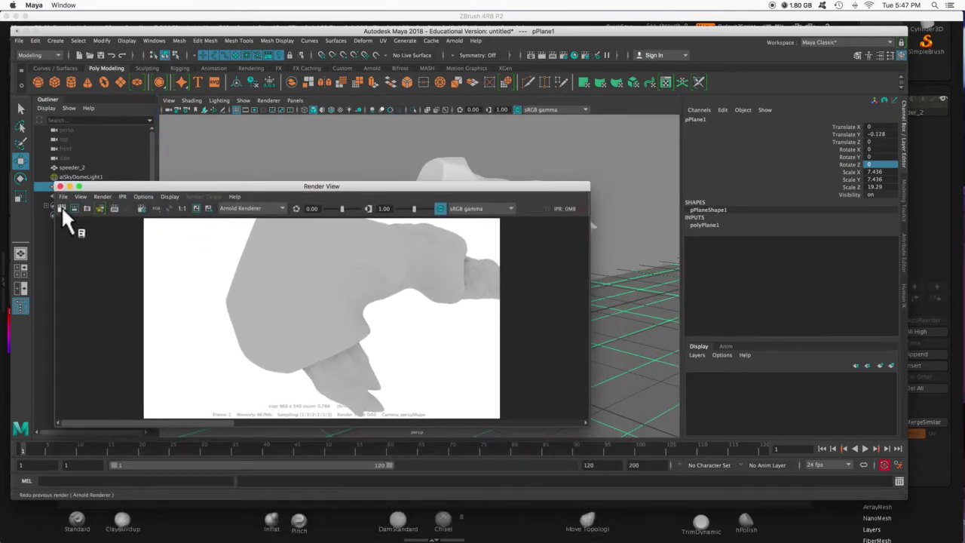
{"action": "left_click", "coordinate": [61, 208]}
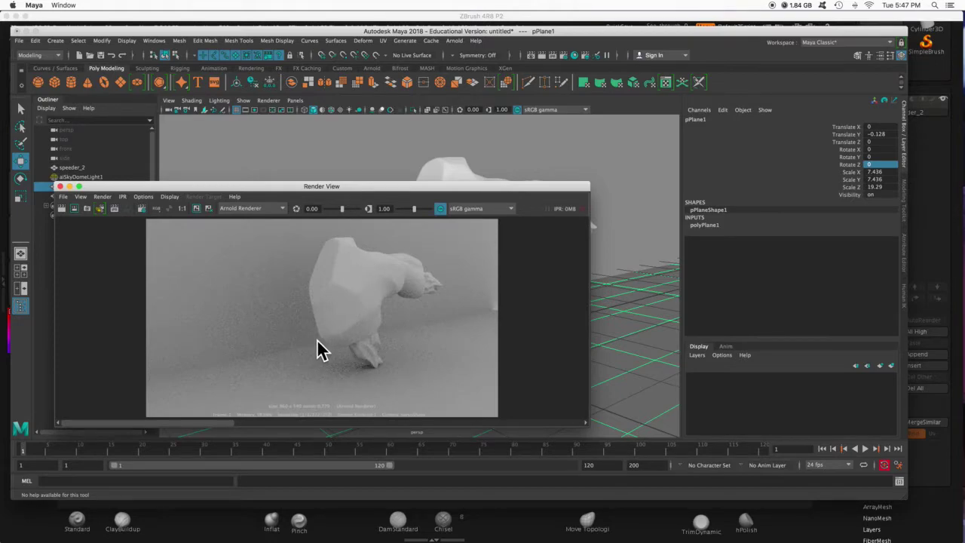
{"action": "left_click", "coordinate": [195, 206]}
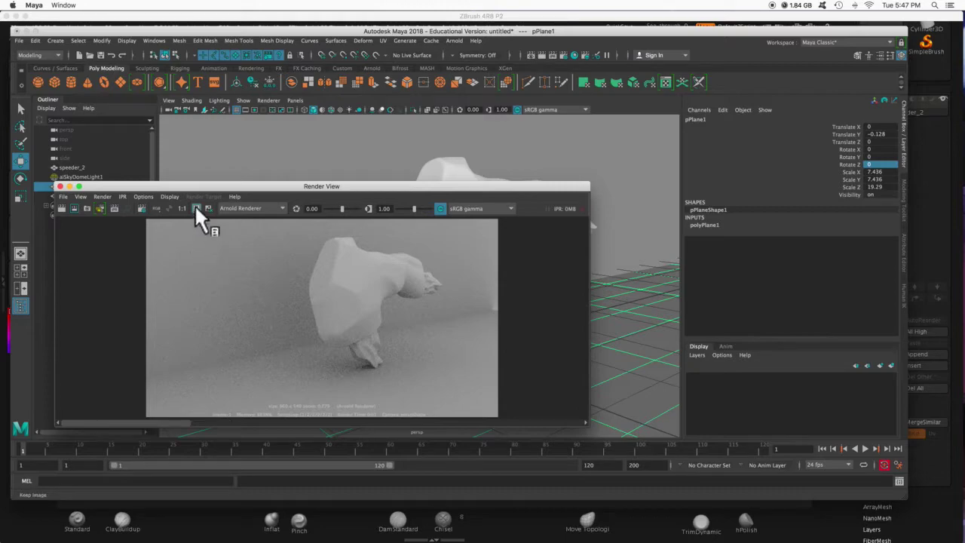
- In Render Settings' Arnold Renderer tab, set Camera (AA) samples from 2 to 3
{"action": "left_click", "coordinate": [564, 54]}
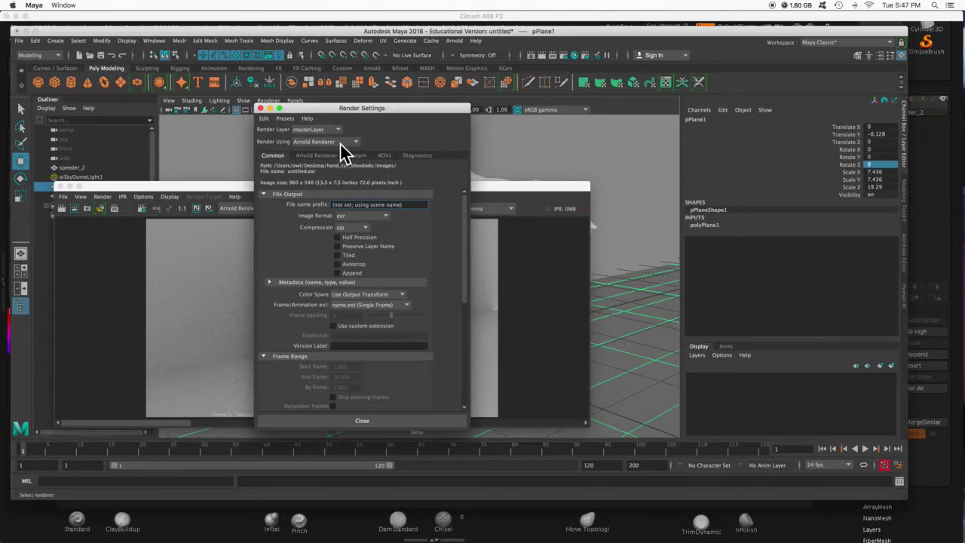
{"action": "left_click", "coordinate": [317, 156]}
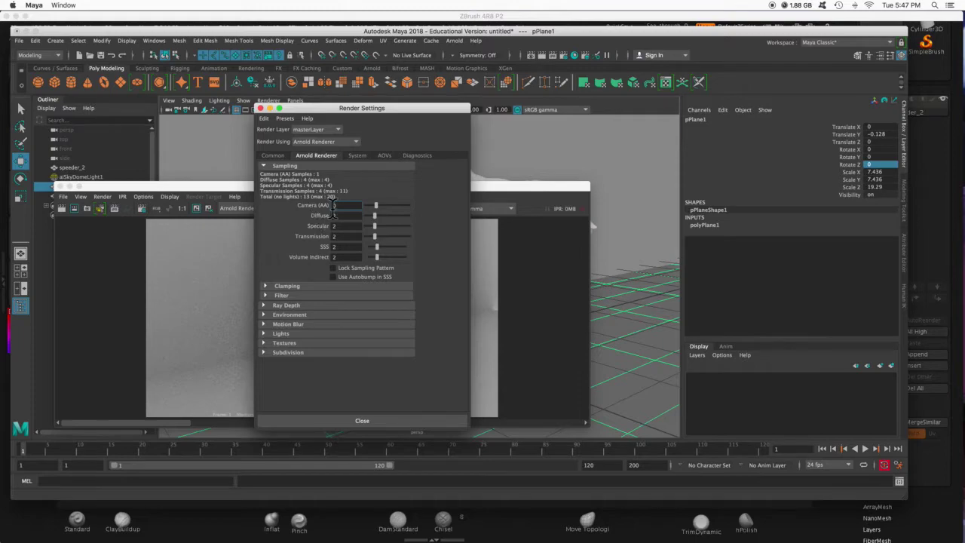
{"action": "type", "text": "0"}
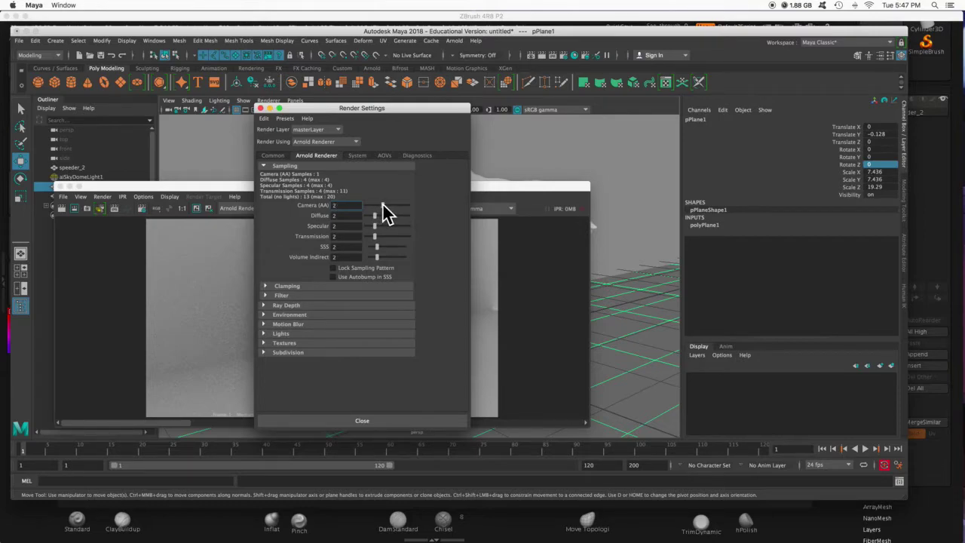
{"action": "left_click_drag", "start_coordinate": [383, 202], "coordinate": [386, 203]}
- Re-render at 3 Camera (AA) samples and keep the less grainy image
{"action": "left_click", "coordinate": [136, 189]}
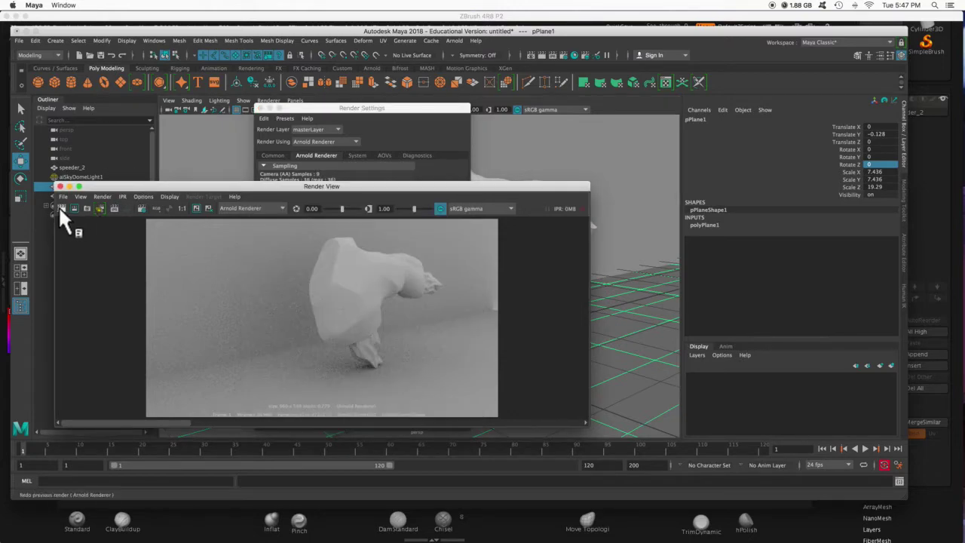
{"action": "left_click", "coordinate": [60, 208]}
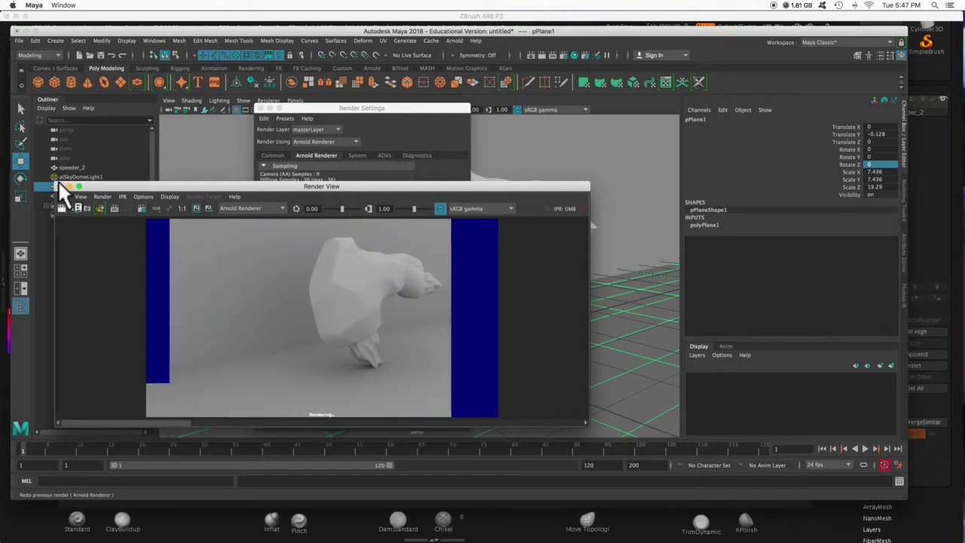
{"action": "left_click", "coordinate": [196, 208]}
{"action": "mouse_move", "coordinate": [158, 422]}
{"action": "left_mouse_down"}
{"action": "mouse_move", "coordinate": [347, 421]}
{"action": "mouse_move", "coordinate": [123, 417]}
{"action": "left_mouse_up"}
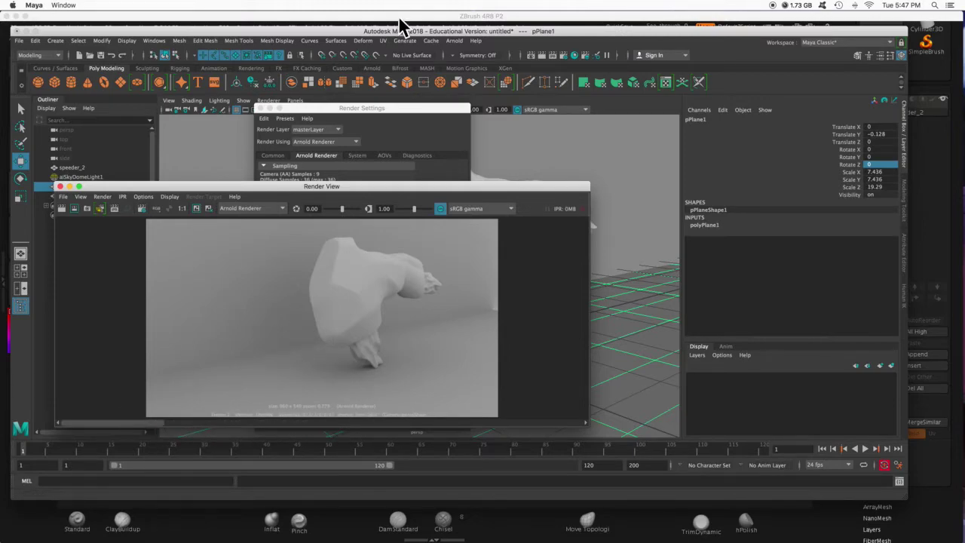
- Raise Arnold Camera (AA) samples to 36 total camera samples and re-render the model
{"action": "left_click", "coordinate": [369, 115]}
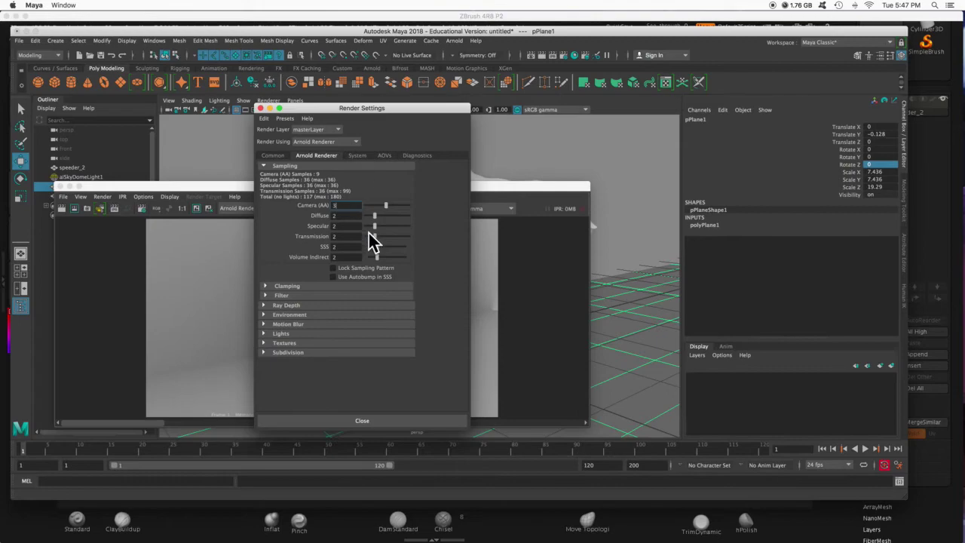
{"action": "left_click_drag", "start_coordinate": [388, 209], "coordinate": [394, 205]}
{"action": "left_click", "coordinate": [123, 187]}
{"action": "left_click", "coordinate": [61, 210]}
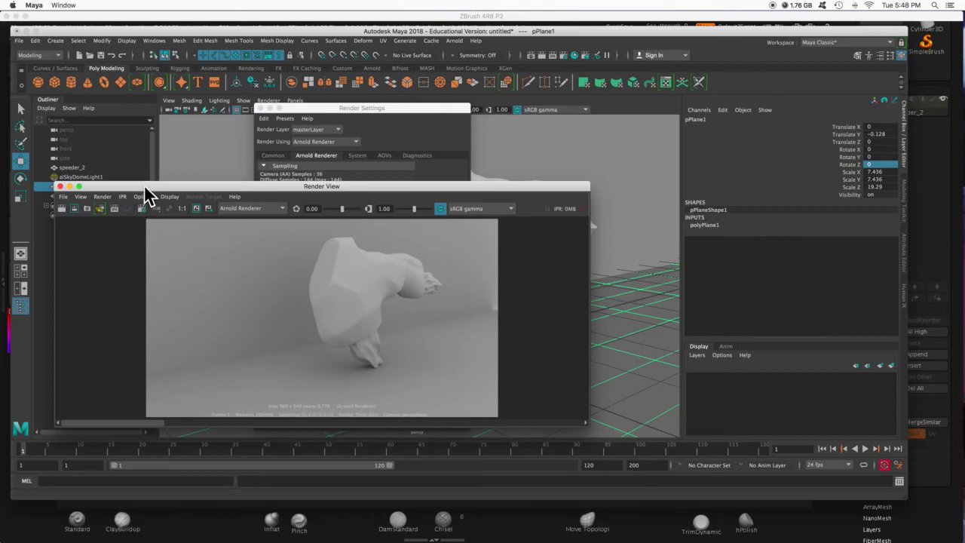
{"action": "left_click_drag", "start_coordinate": [142, 187], "coordinate": [139, 168]}
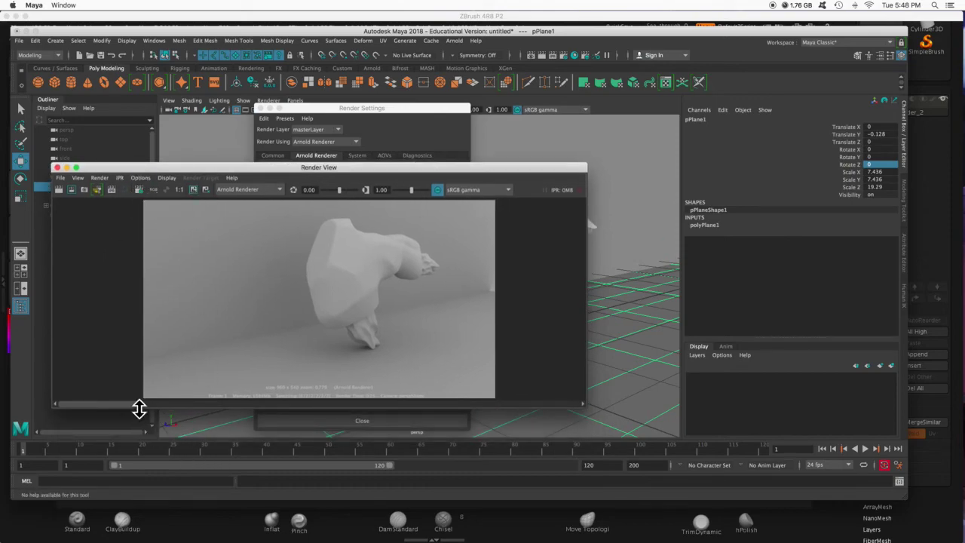
{"action": "left_click", "coordinate": [198, 405]}
{"action": "left_click", "coordinate": [265, 404]}
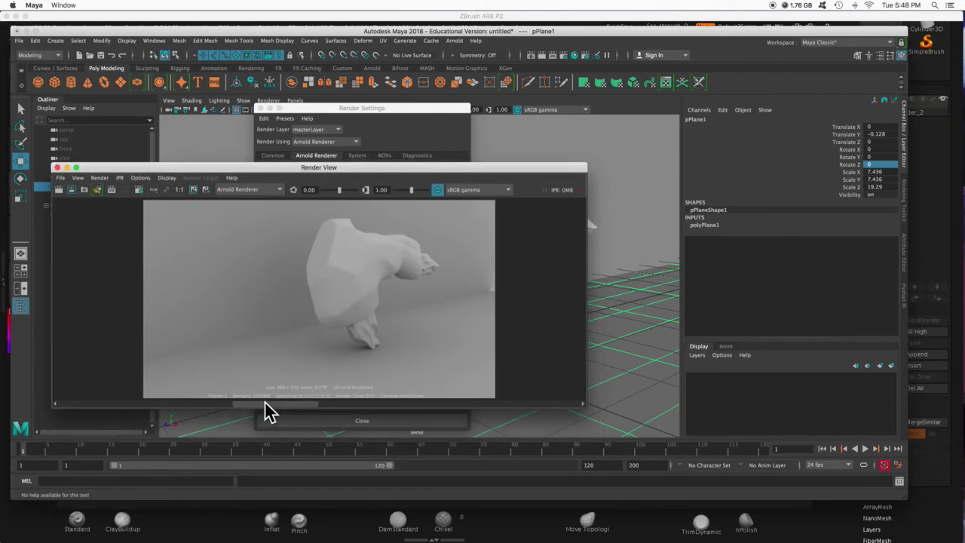
{"action": "left_click", "coordinate": [376, 403]}
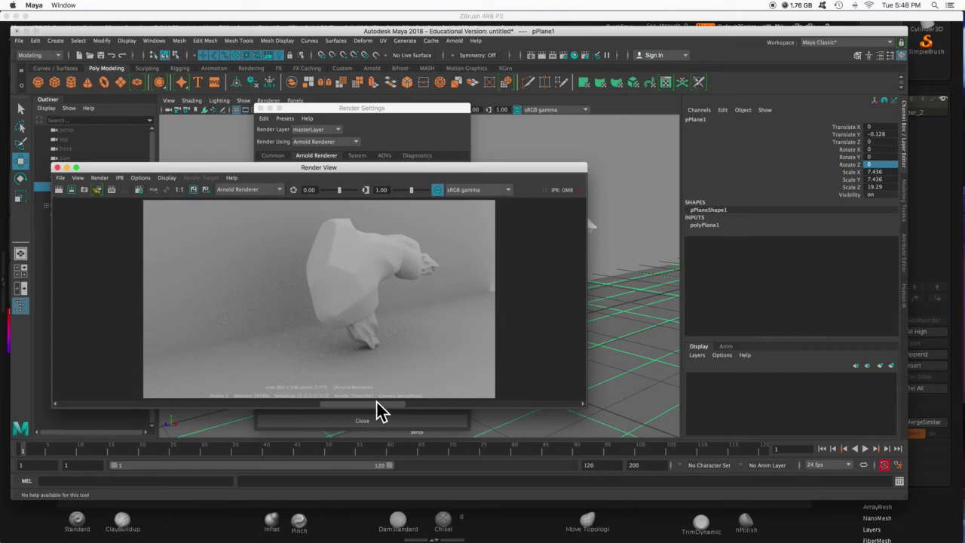
{"action": "left_click", "coordinate": [316, 403]}
{"action": "left_click_drag", "start_coordinate": [315, 402], "coordinate": [167, 402]}
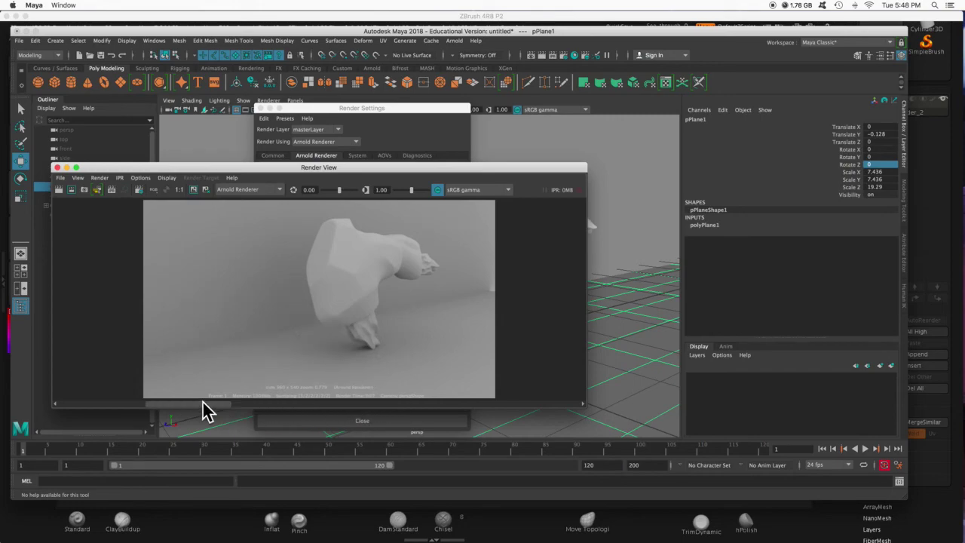